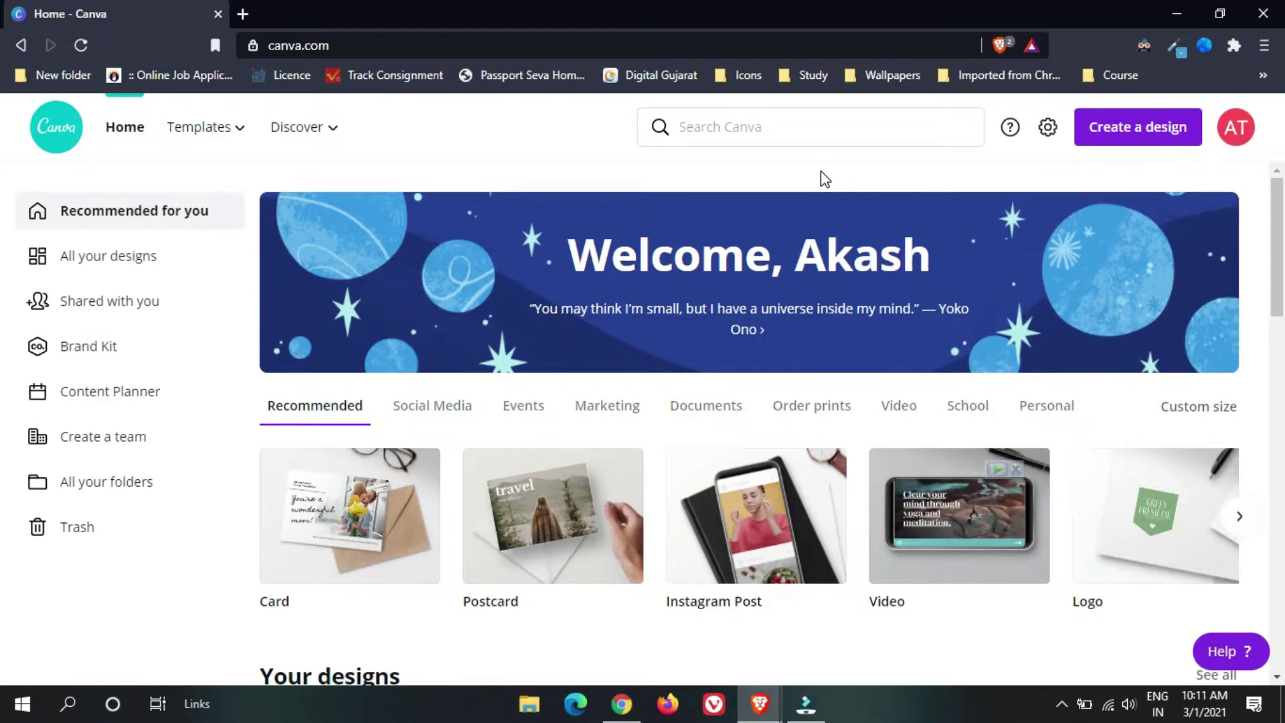
Step: Open the Business presentation templates and narrow them to the Education category
mouse_move(210, 141)
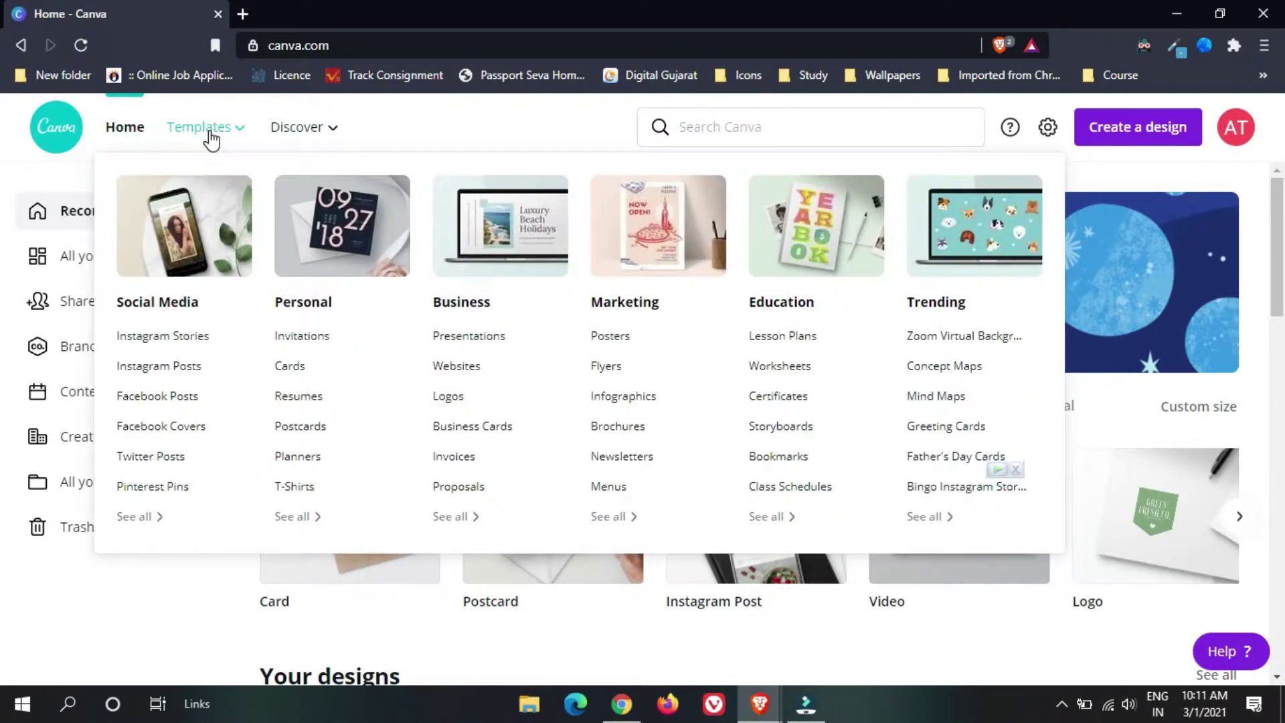
click(504, 345)
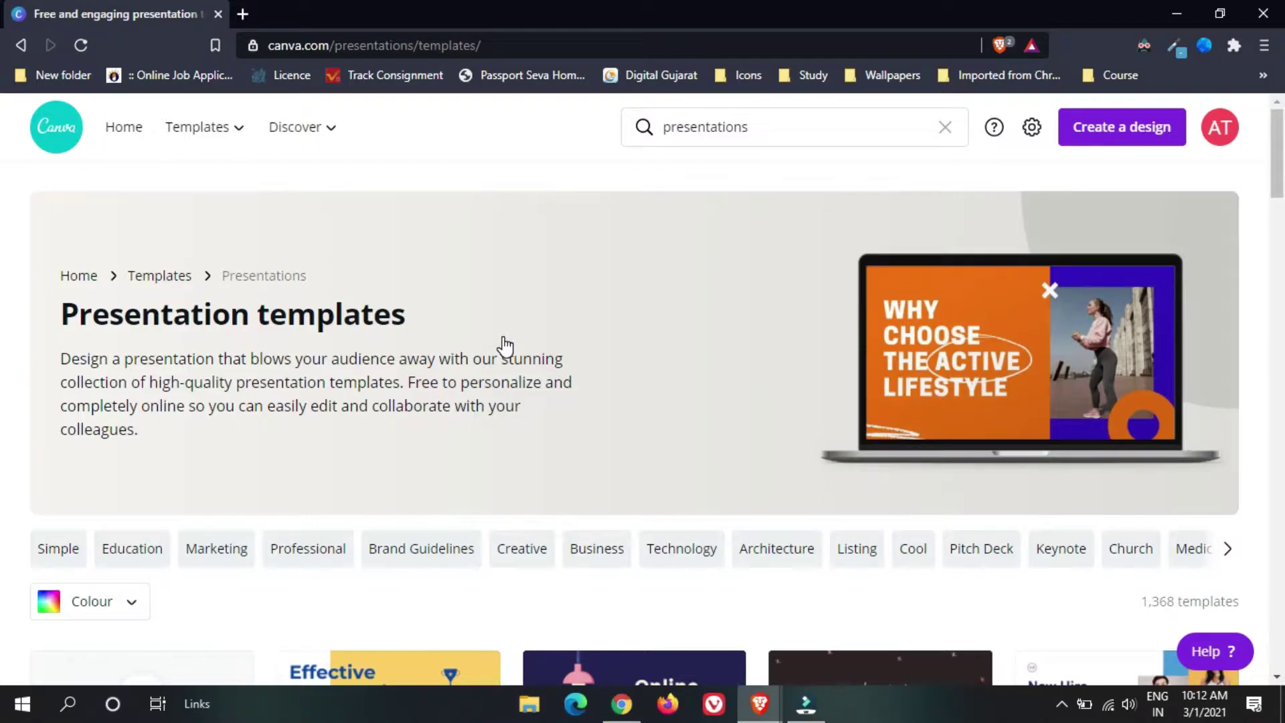
scroll(606, 342, down, 3)
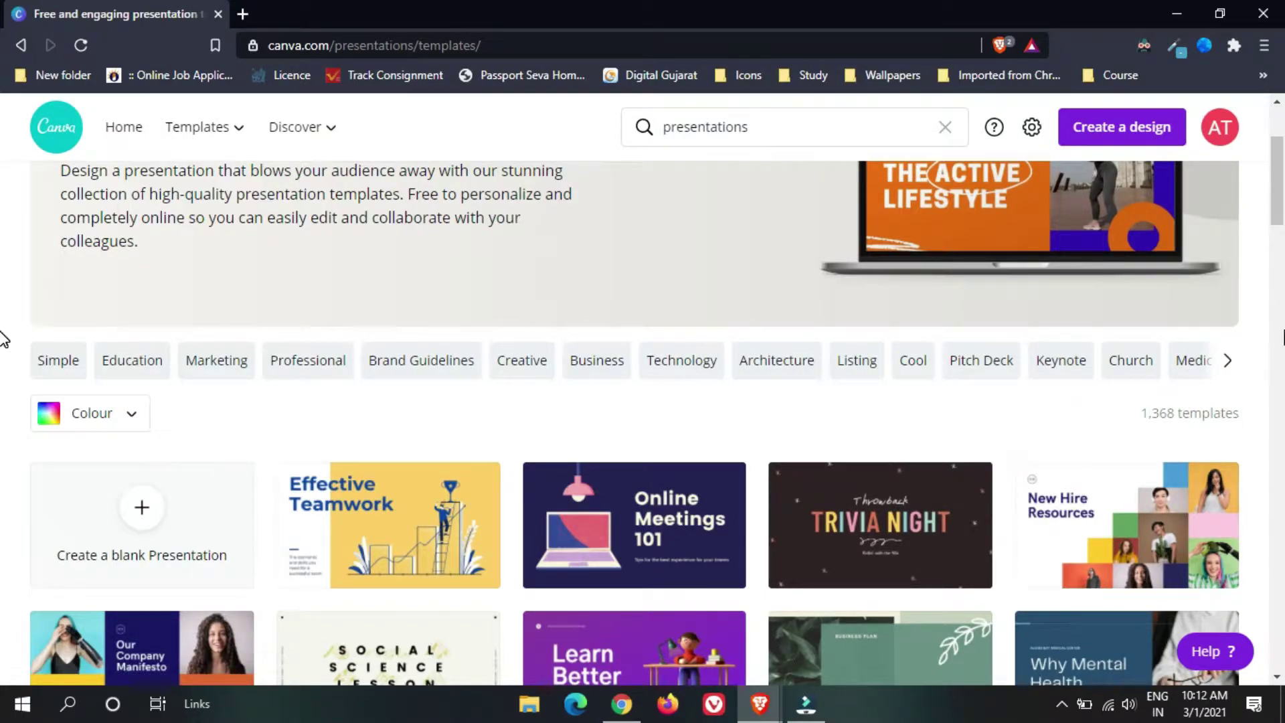
click(1228, 361)
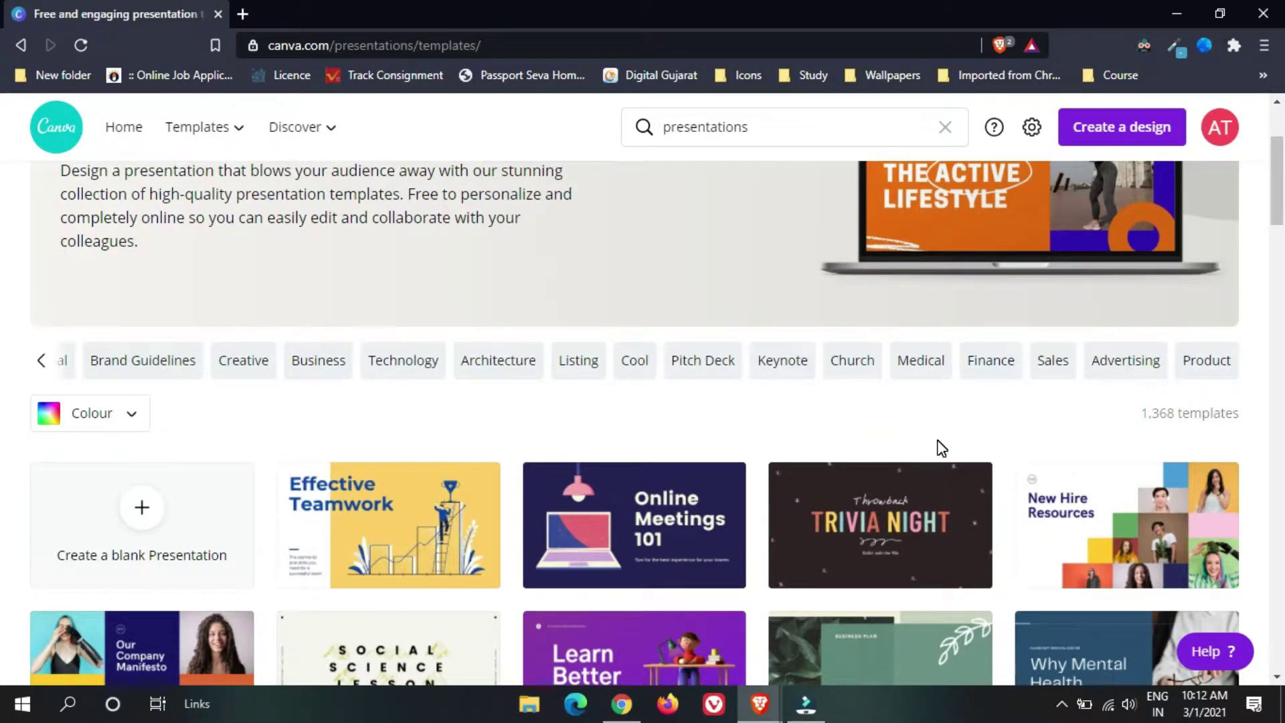
click(40, 361)
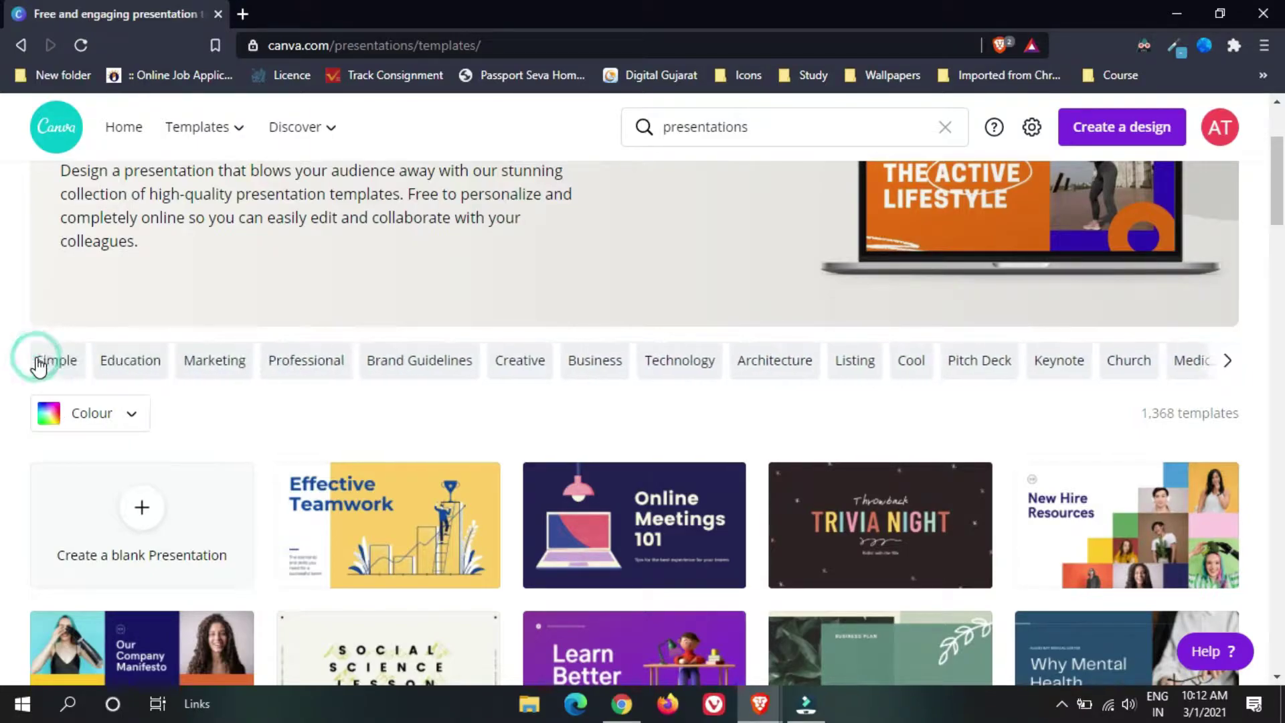
click(146, 369)
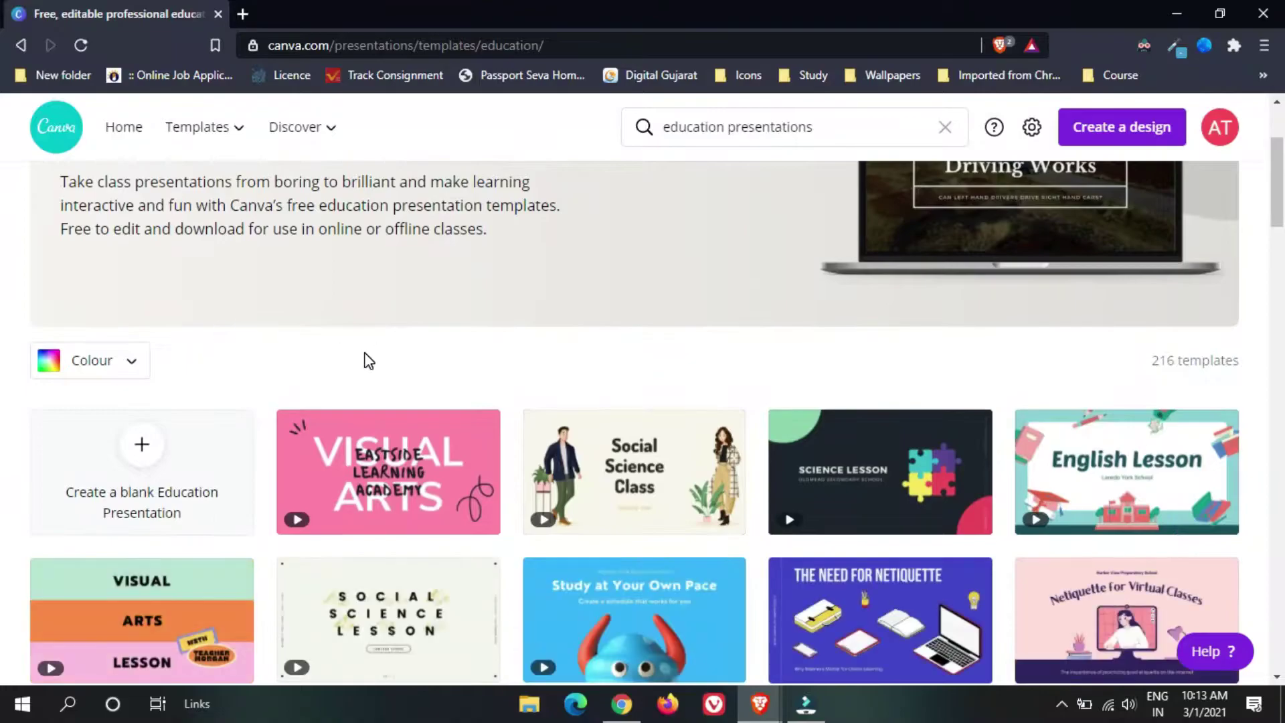
Step: Open the Peach and Blue Illustration English Class Education Presentation in a new tab and start a design from this template
scroll(469, 326, down, 3)
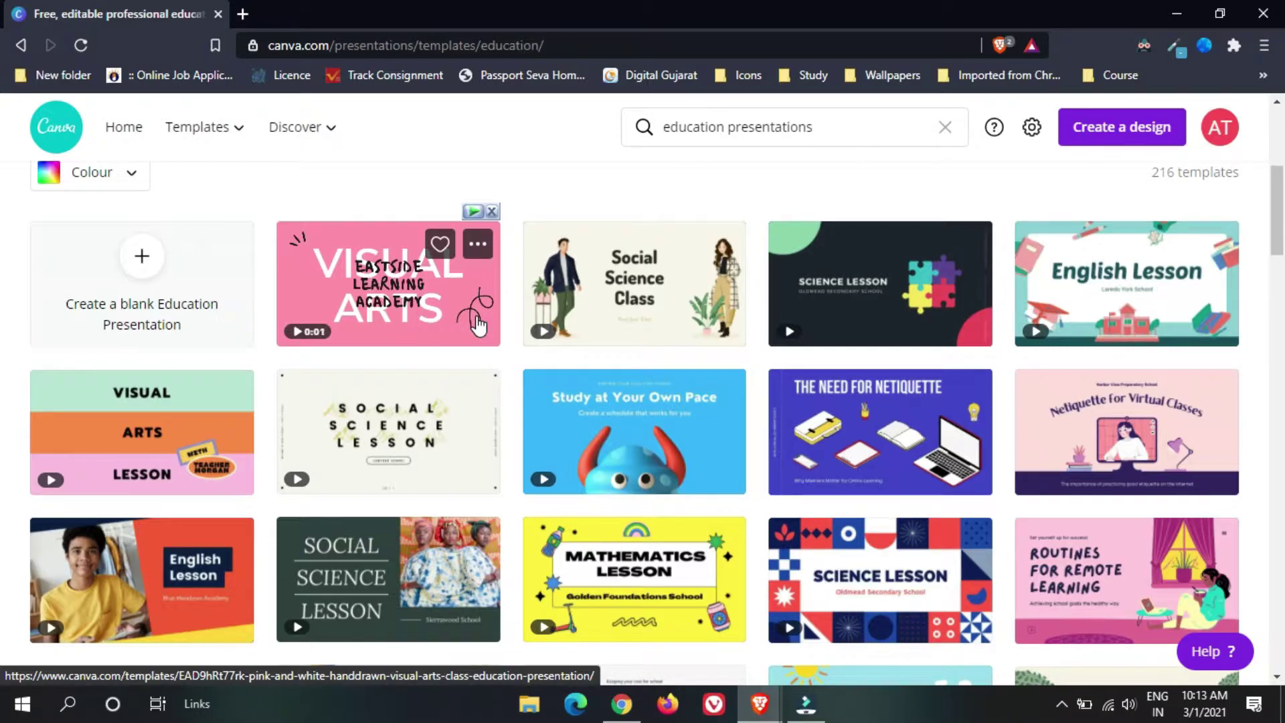
scroll(603, 301, down, 1)
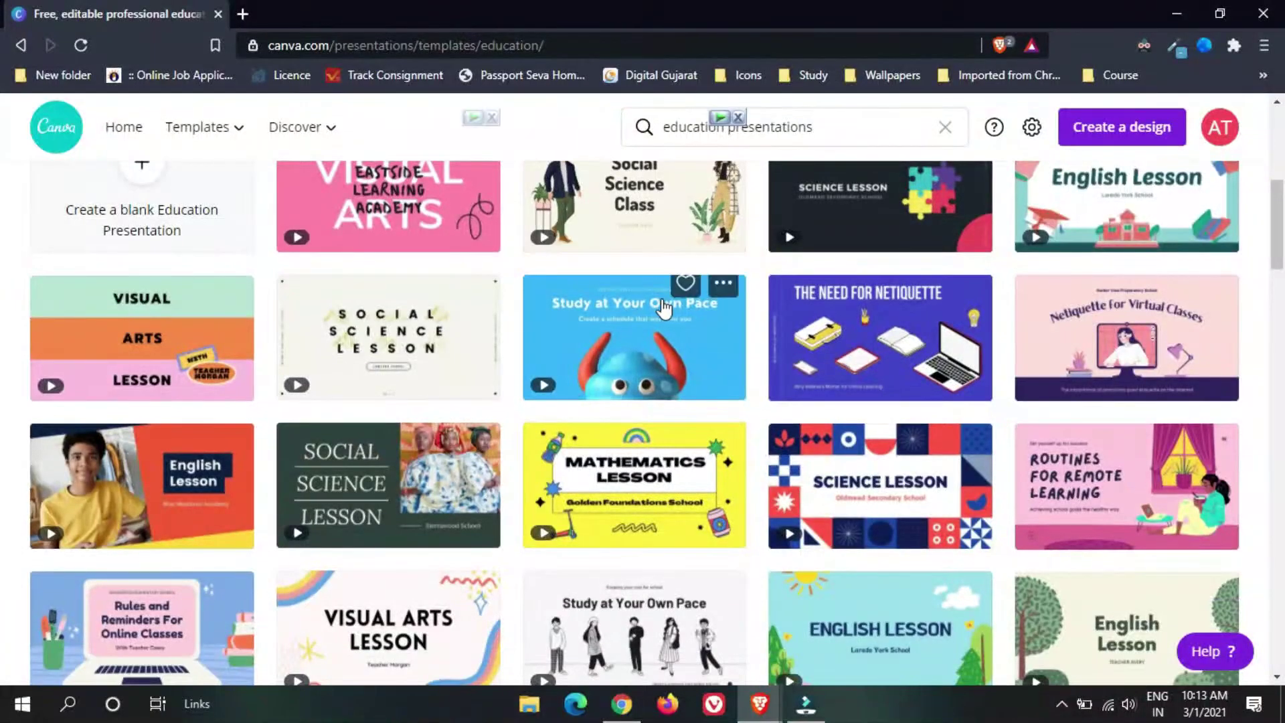
scroll(1187, 266, up, 2)
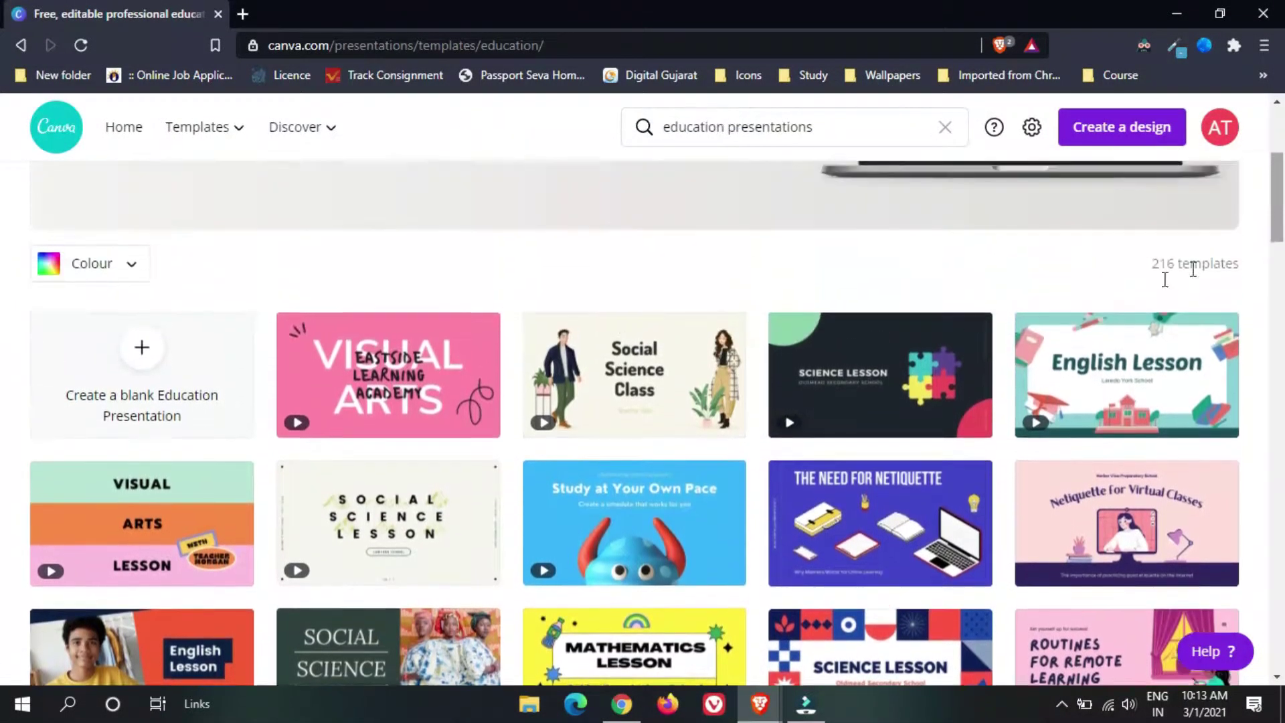
scroll(1012, 373, down, 1)
right_click(1006, 238)
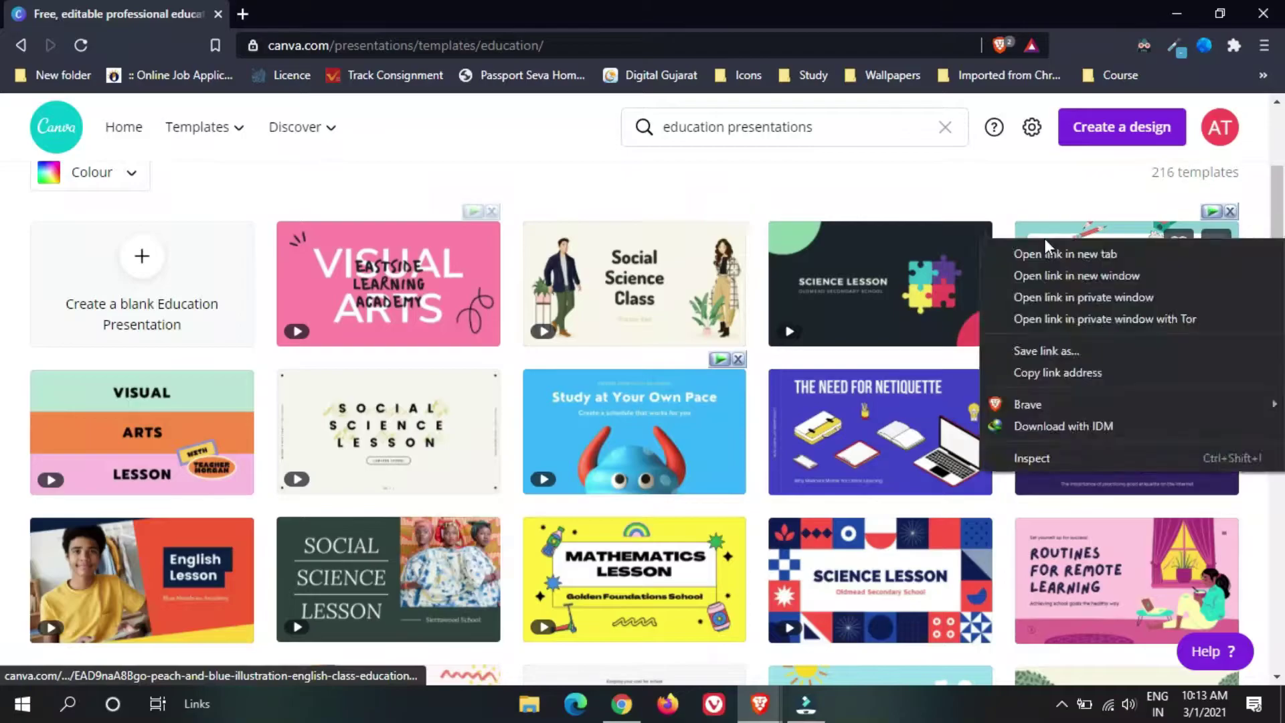
click(1044, 252)
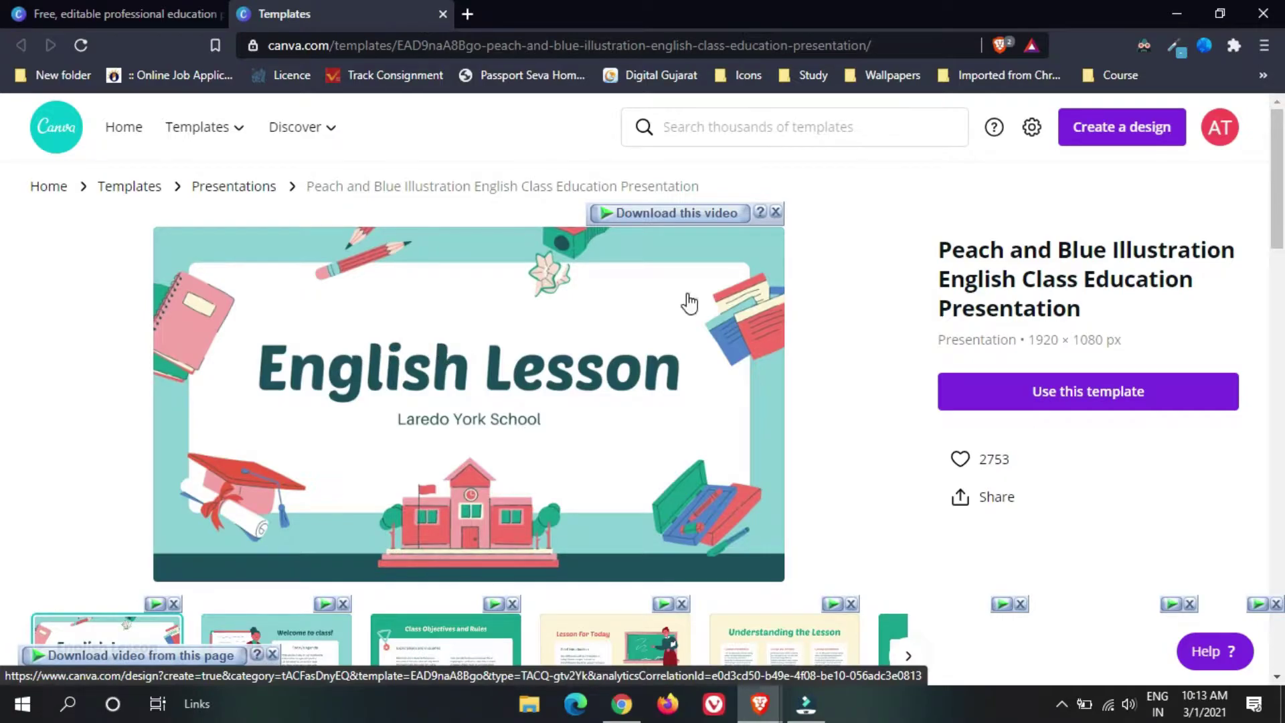
click(1079, 399)
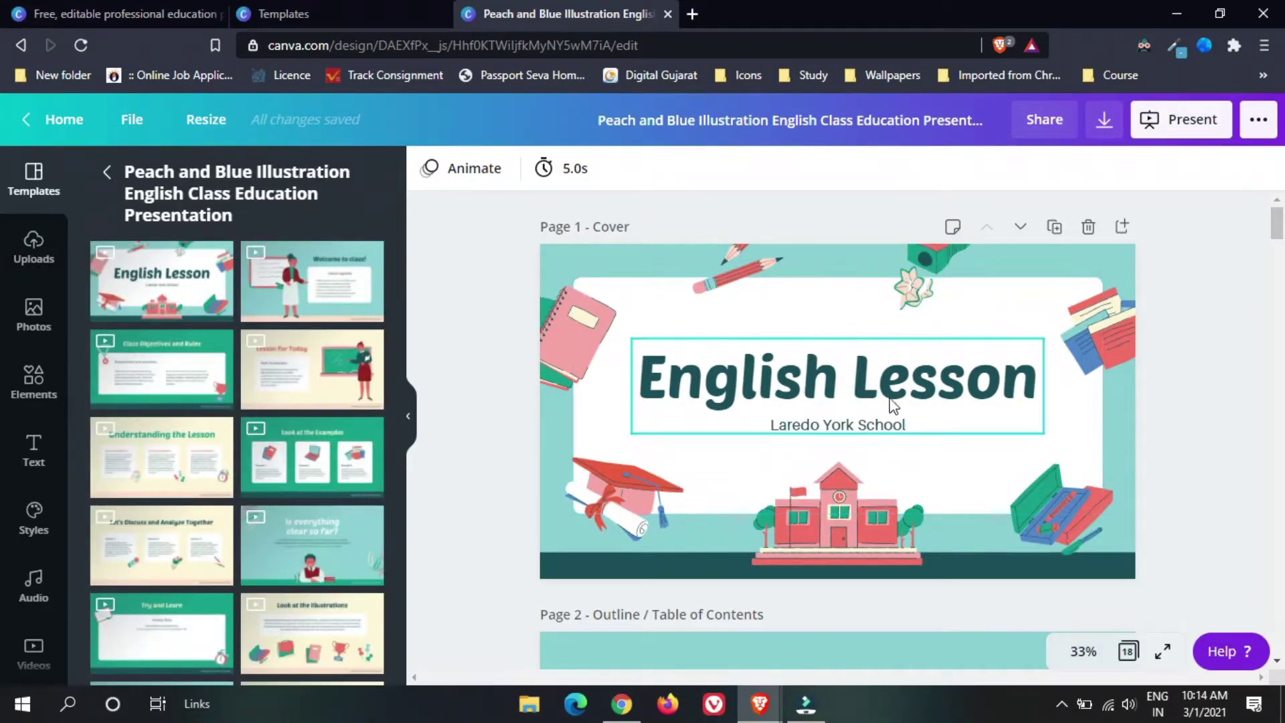
Step: Examine the template's editable cover subtitle and its pages through page 7, including the Question 2 card up close
double_click(857, 425)
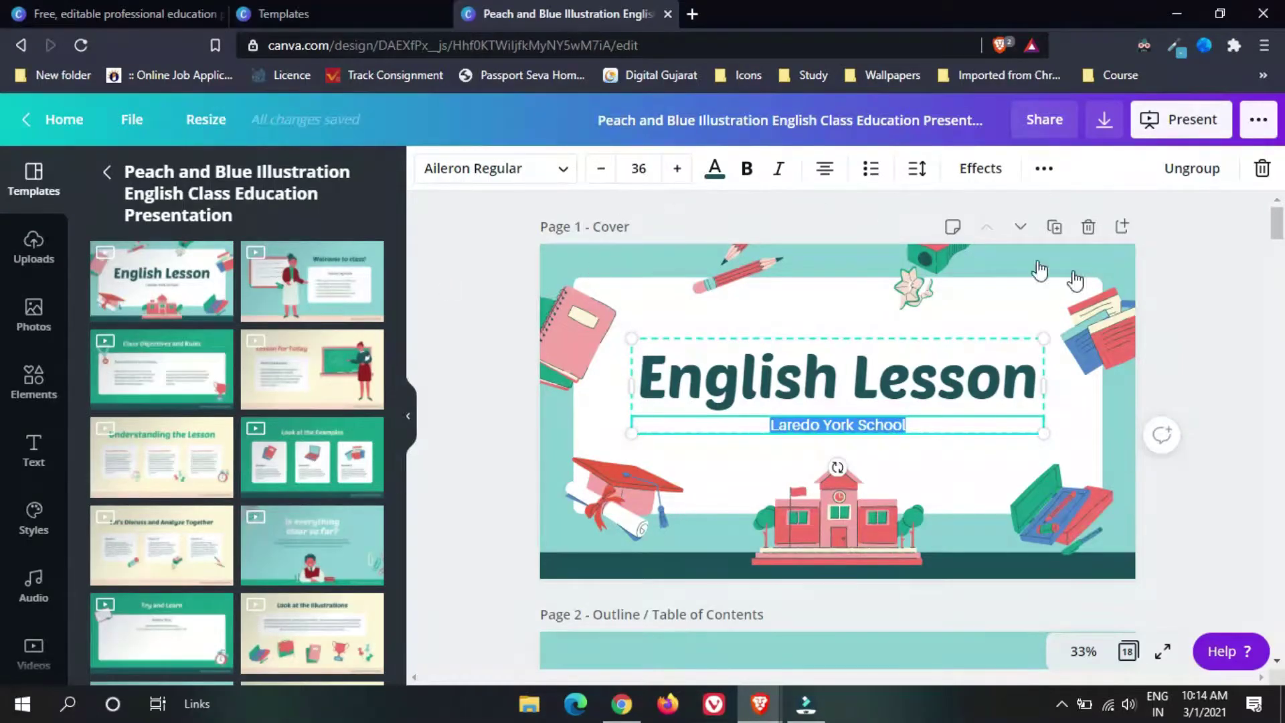
click(1211, 300)
scroll(1205, 299, down, 5)
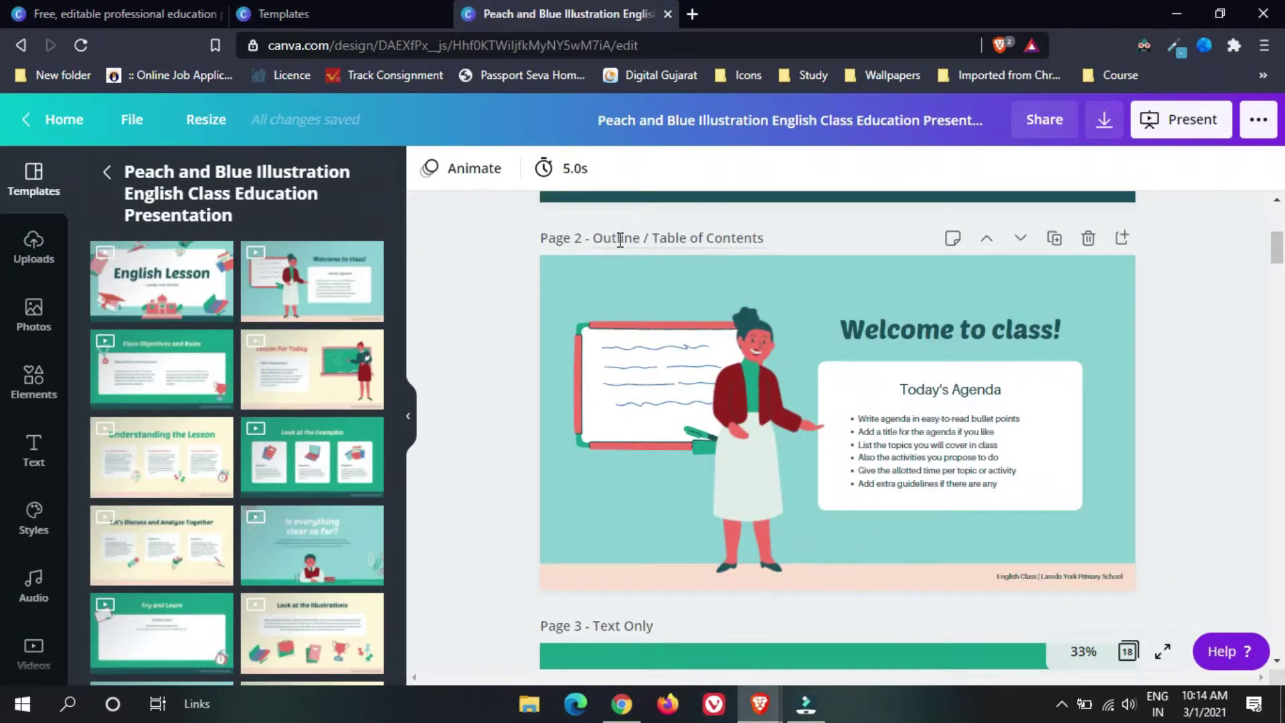
scroll(712, 239, down, 3)
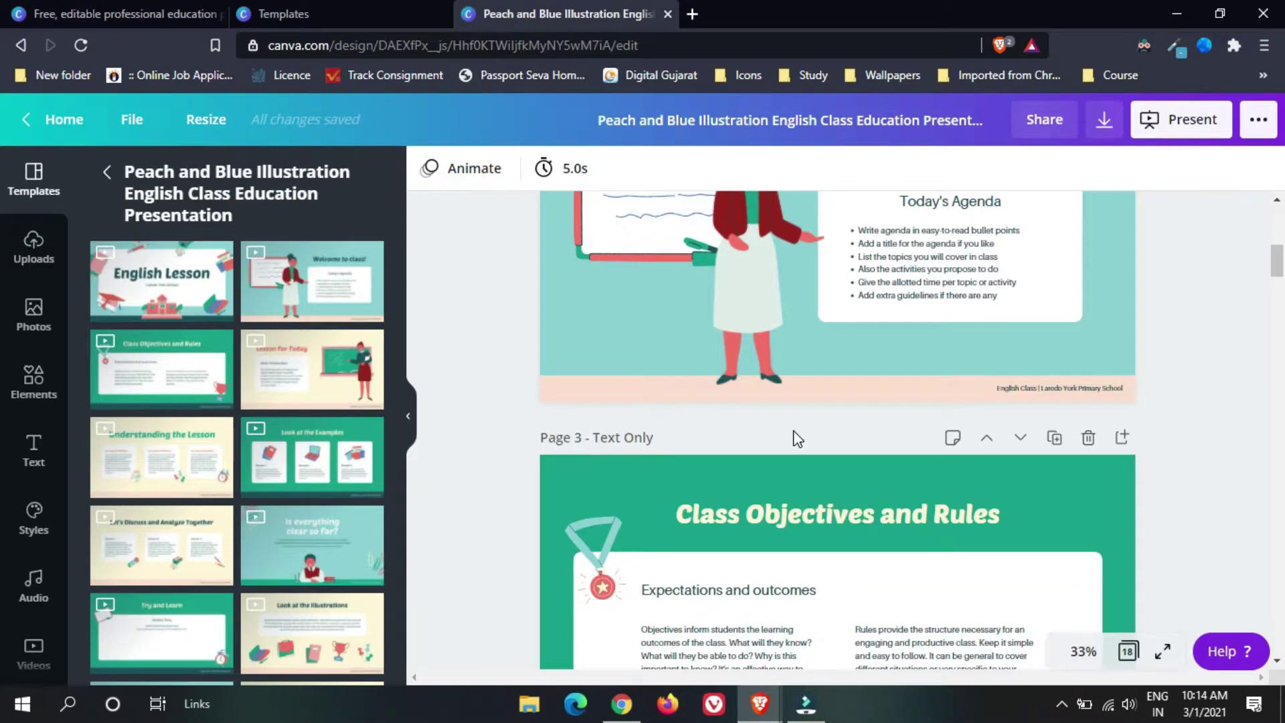
scroll(796, 438, down, 3)
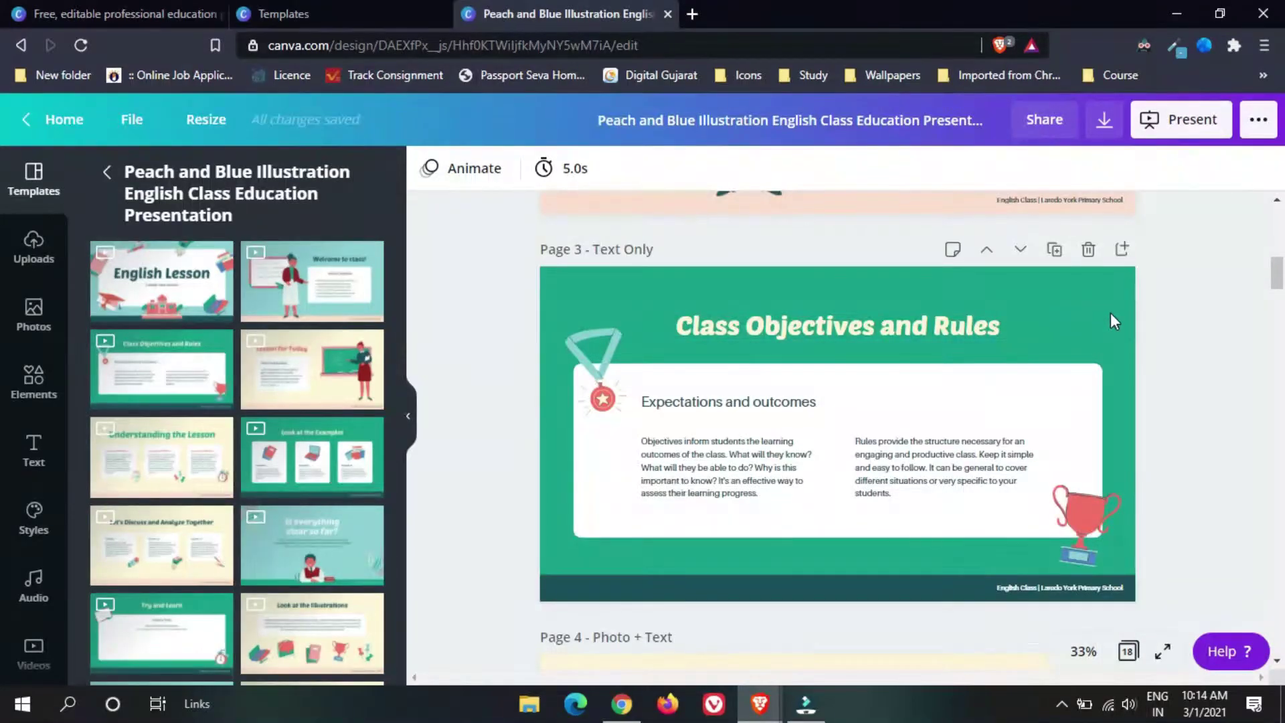
scroll(642, 362, down, 6)
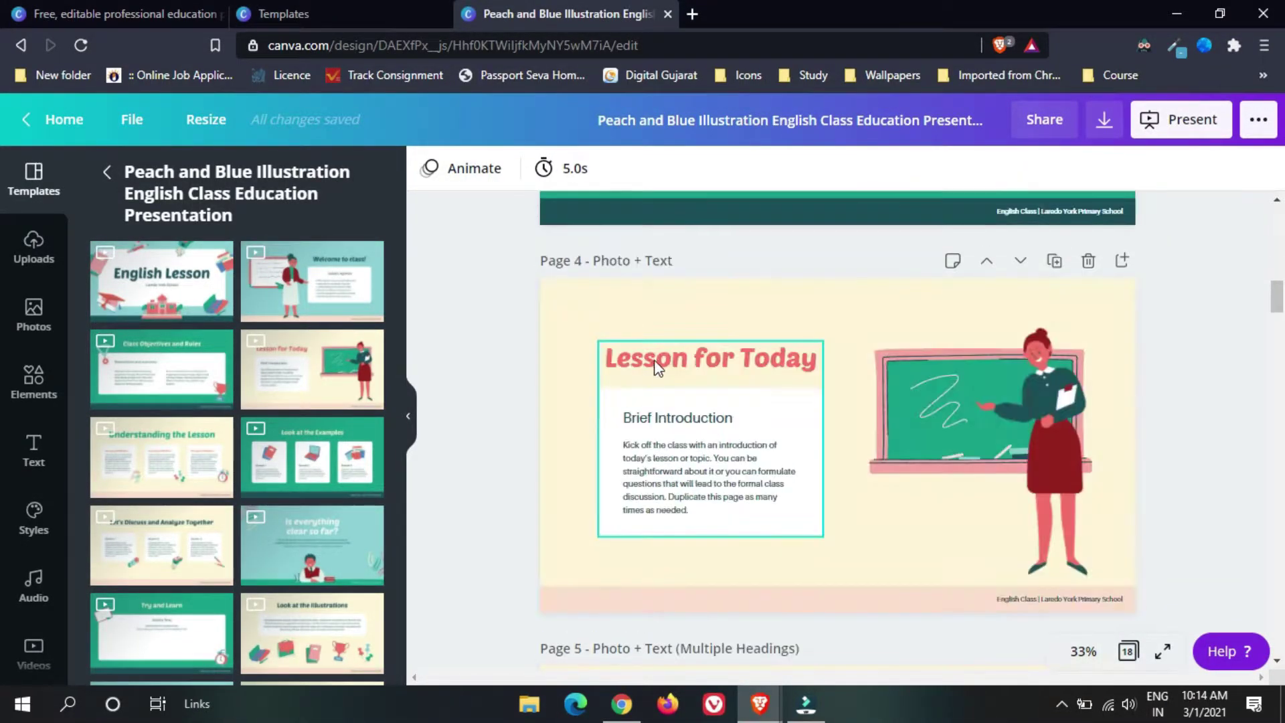
scroll(1067, 408, down, 18)
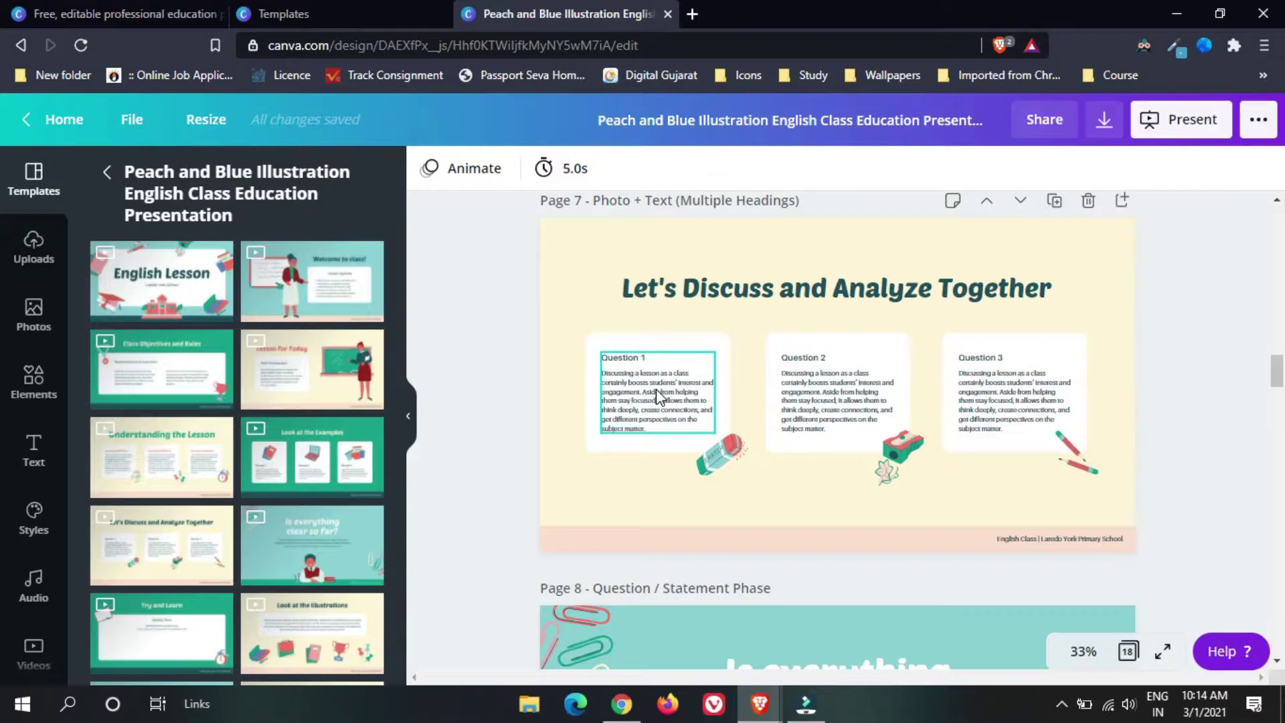
scroll(656, 388, up, 5)
scroll(660, 396, down, 2)
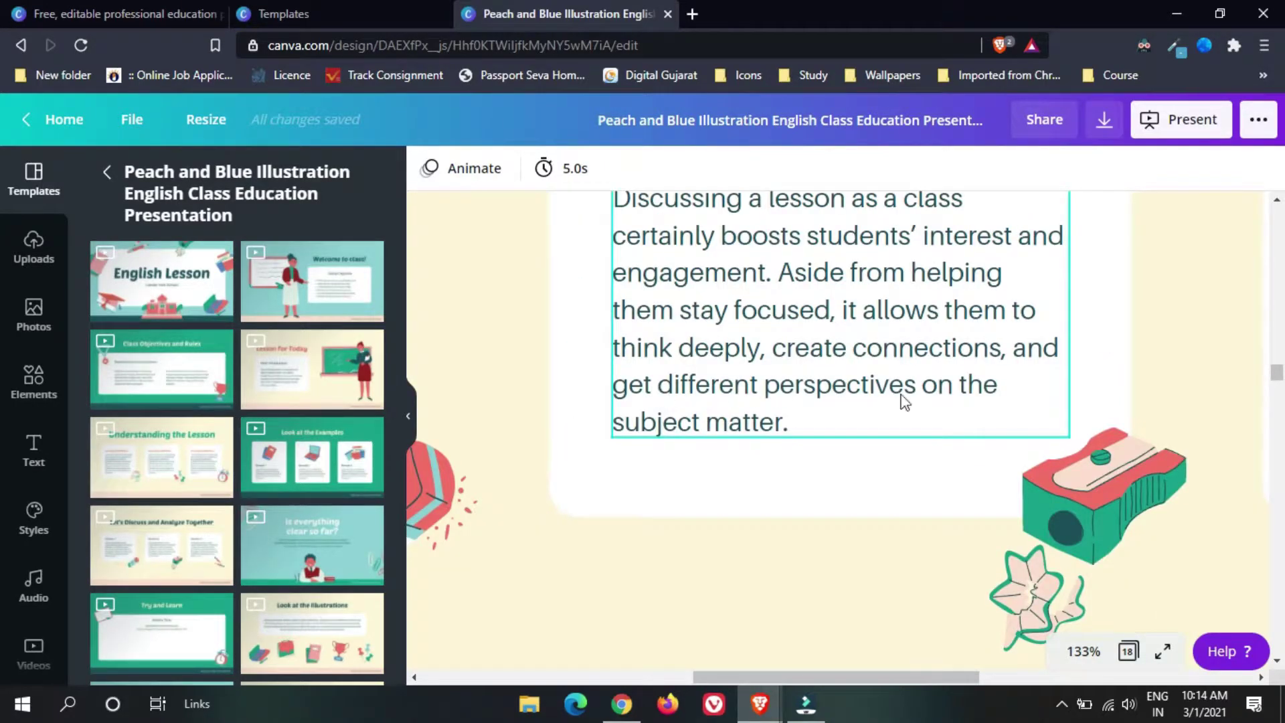
scroll(1275, 369, up, 5)
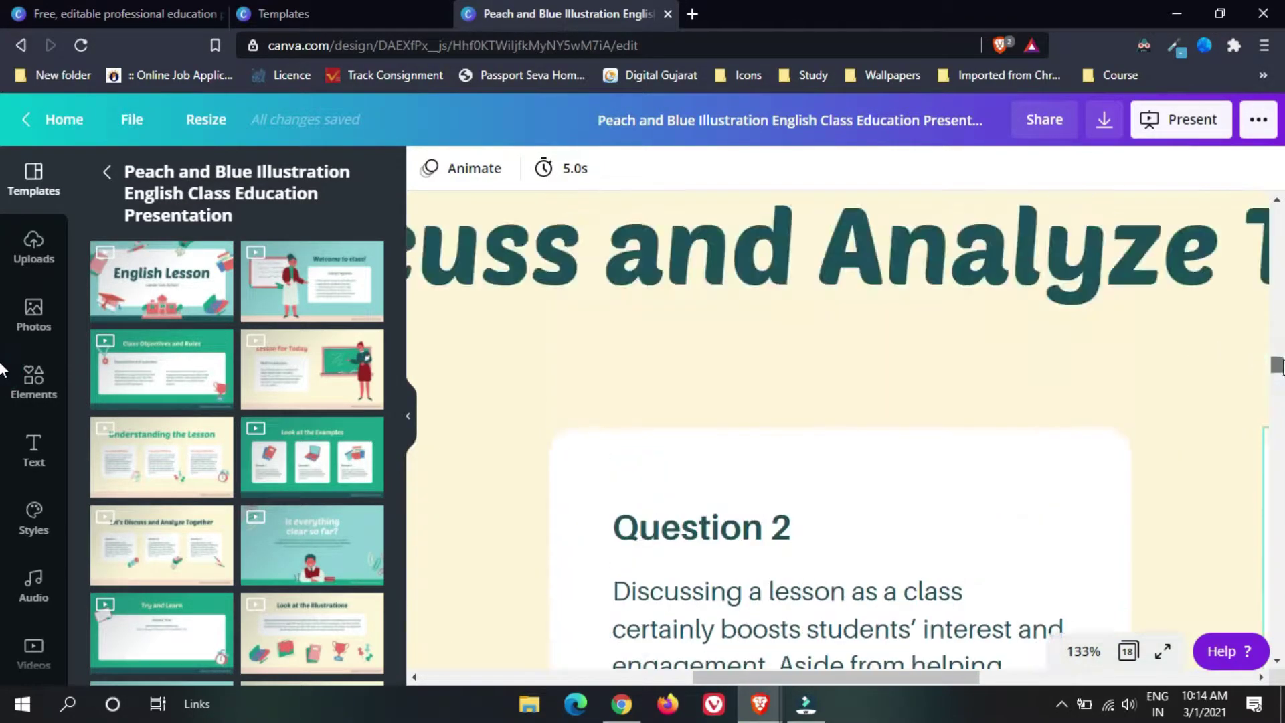
scroll(1277, 366, down, 3)
Step: Try out text editing on page 7 by retyping the number in the Question 2 heading and selecting its paragraph
click(1040, 356)
click(789, 325)
click(790, 325)
click(790, 322)
key(BackSpace)
text(3)
key(BackSpace)
text(2)
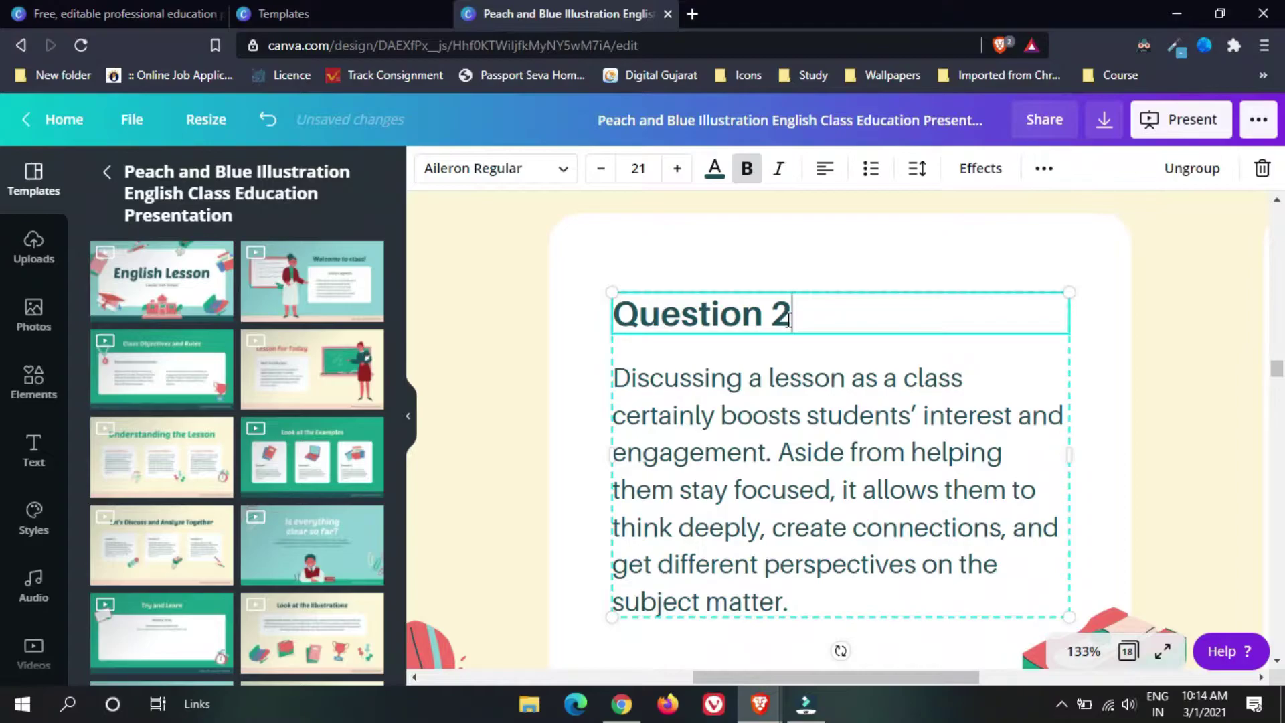
click(803, 384)
click(803, 384)
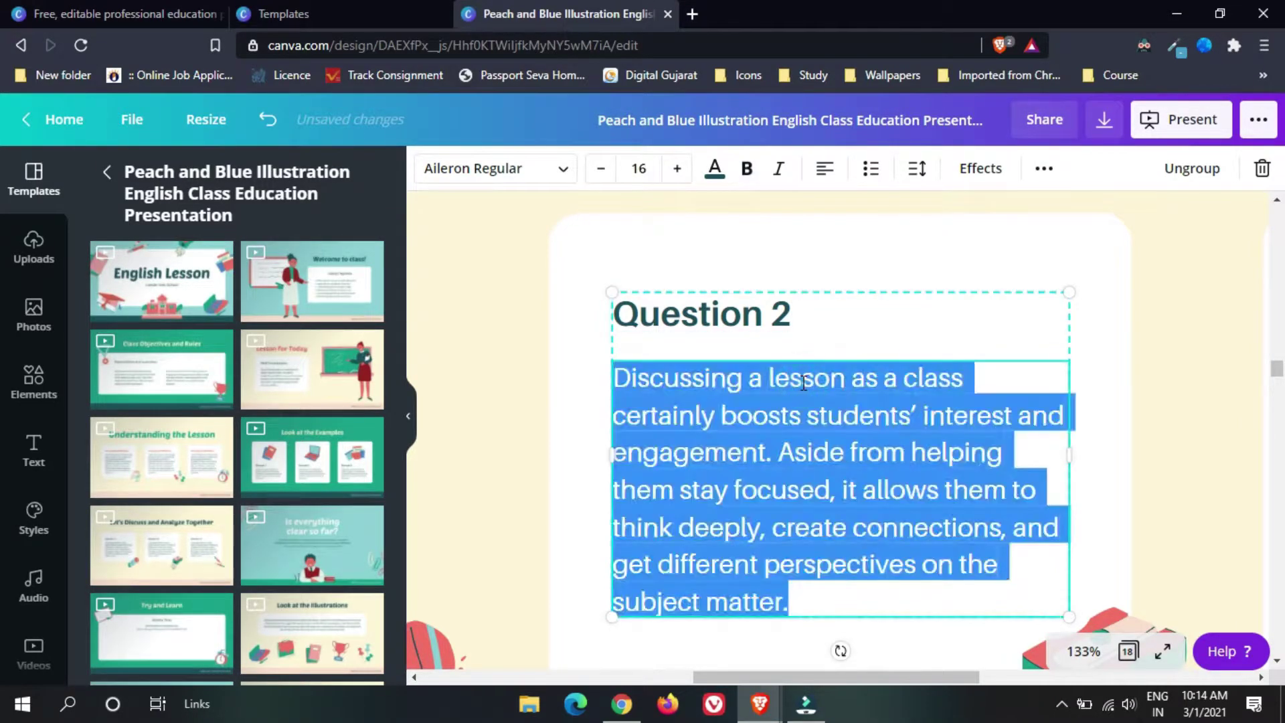
click(1176, 395)
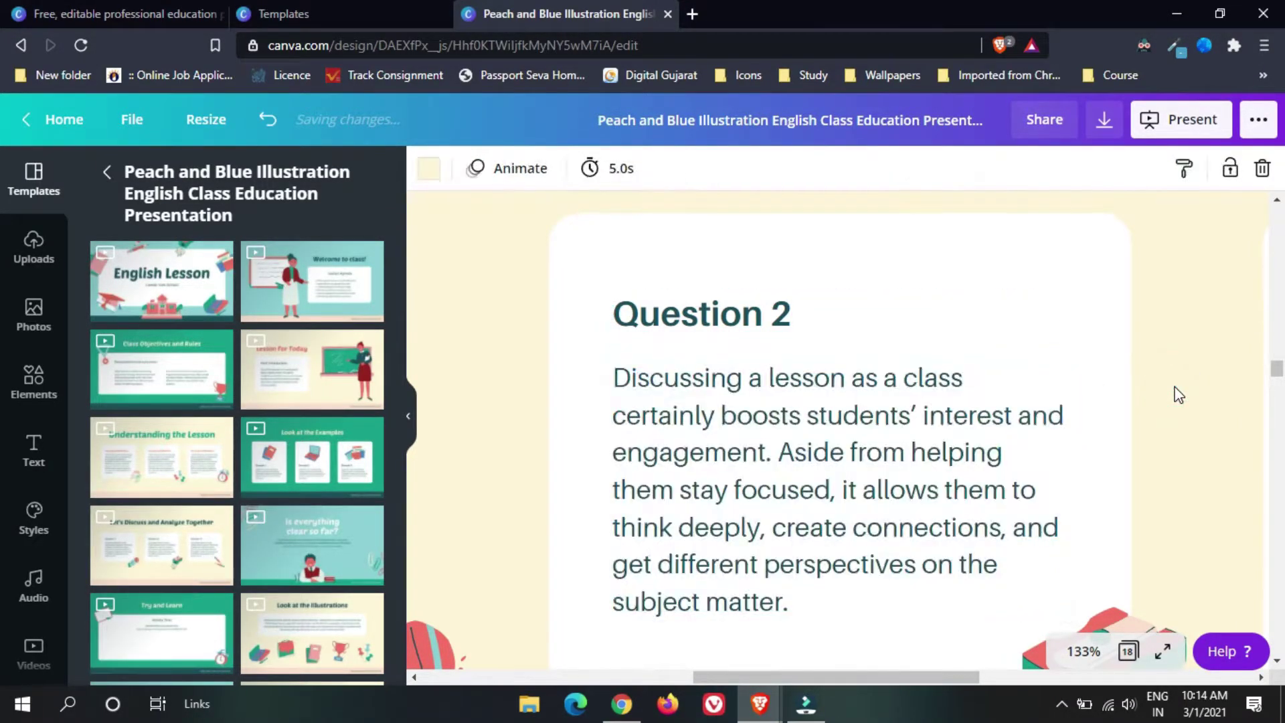
Step: Review the remaining pages of the presentation, from page 8 through the Free Icon Resources page
scroll(1178, 395, down, 5)
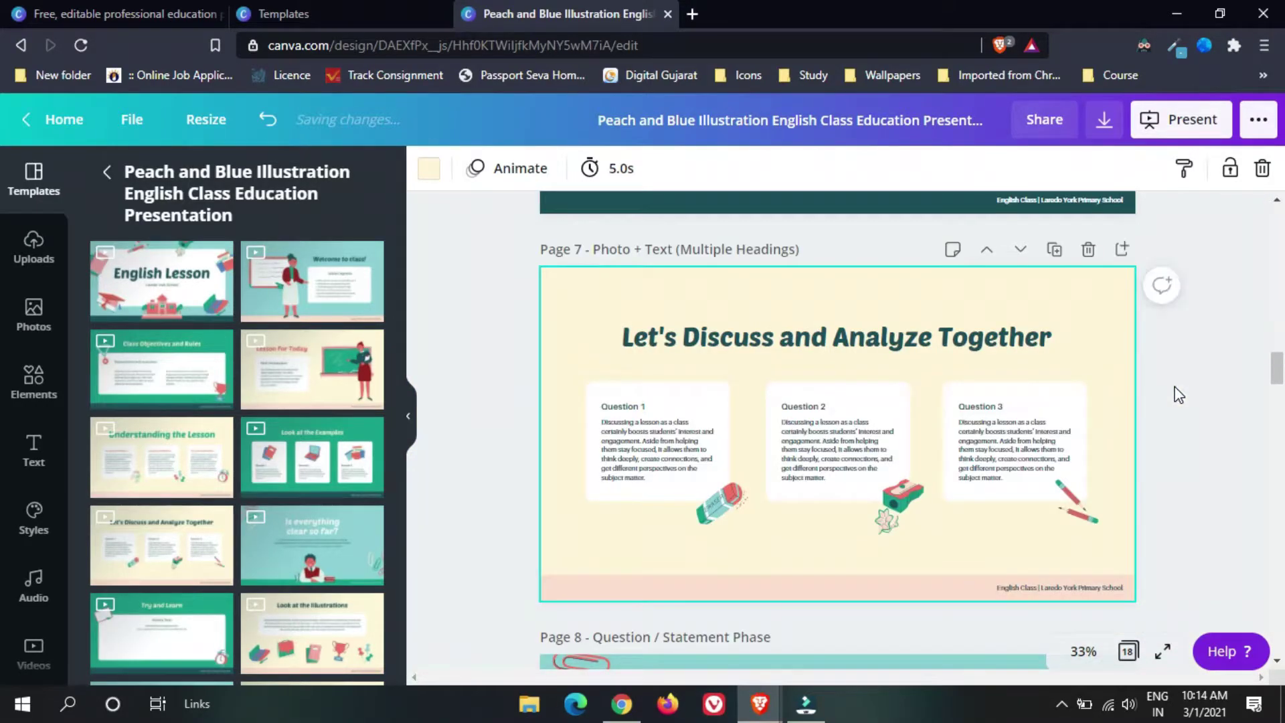
scroll(1178, 395, down, 4)
scroll(1178, 391, down, 3)
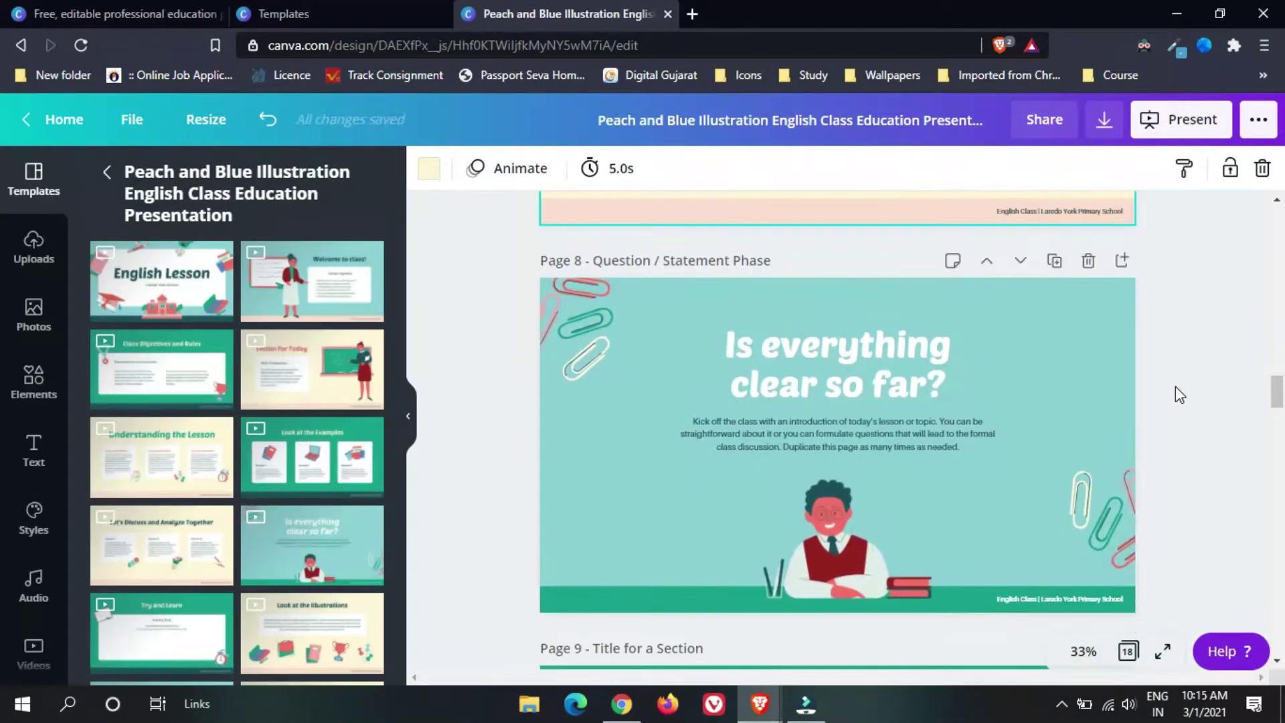
scroll(1179, 387, down, 15)
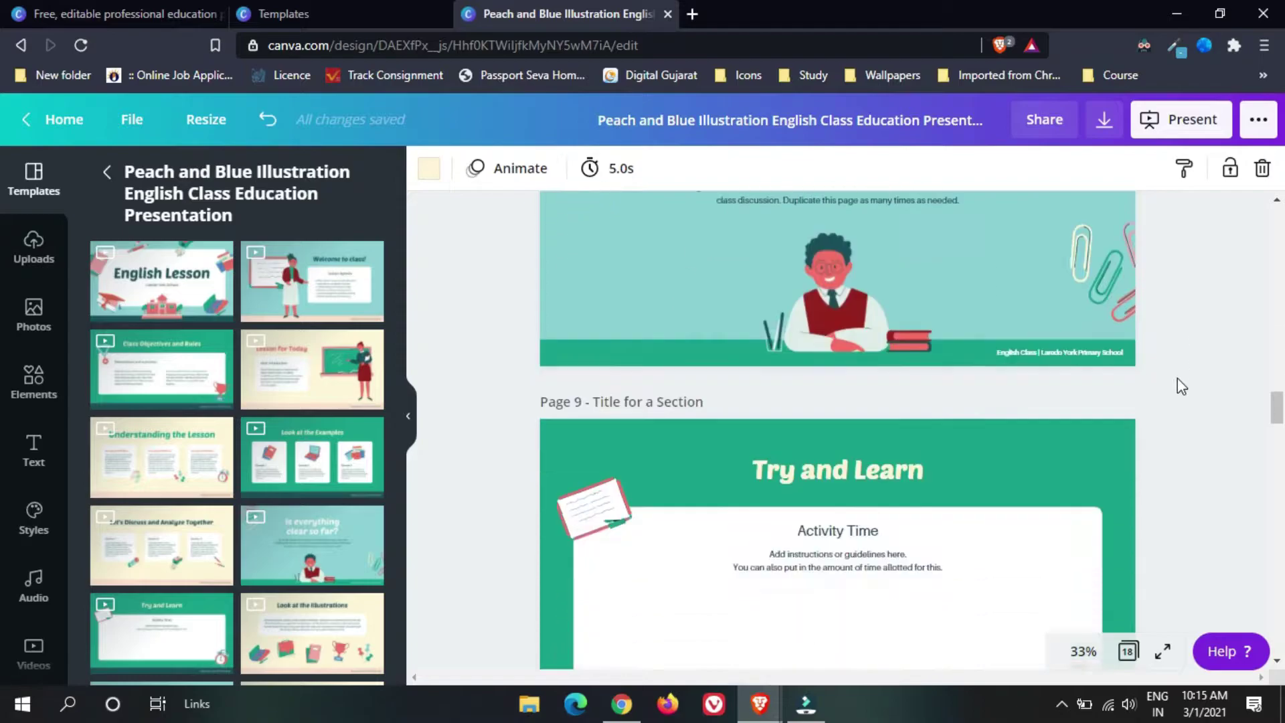
scroll(1181, 387, down, 20)
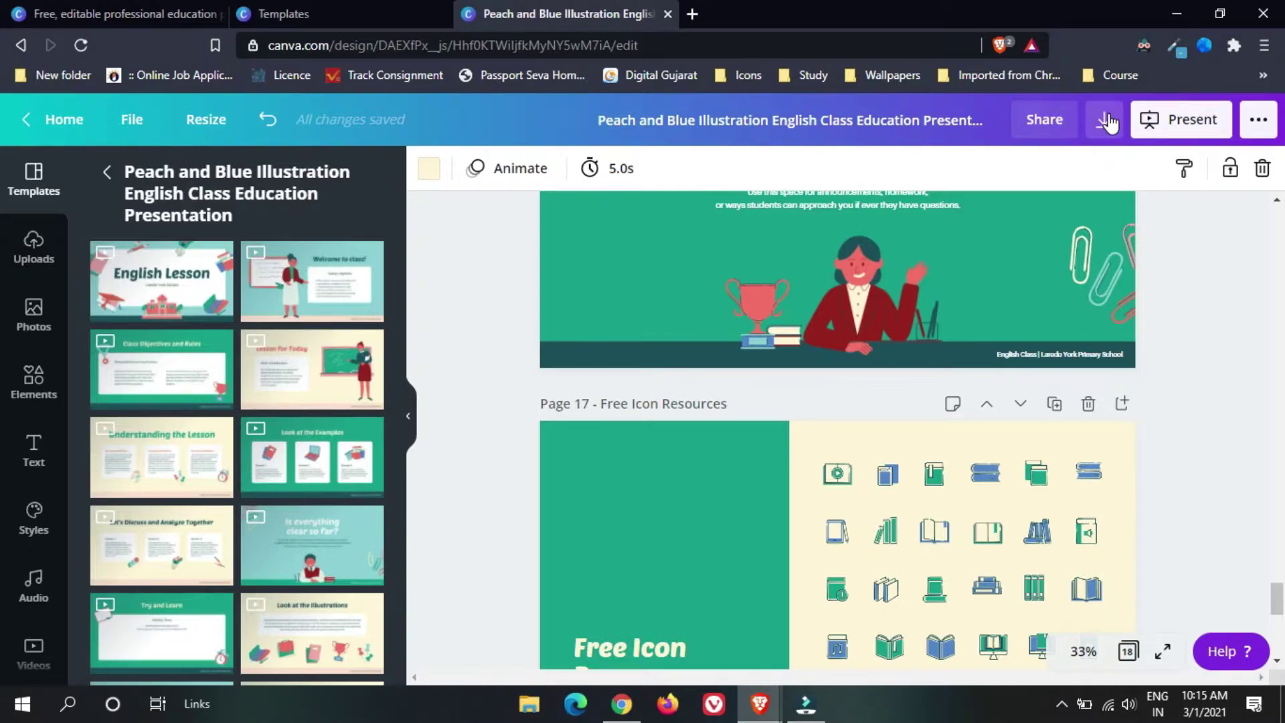
Step: Check the available presenting types, present the design full screen with the Standard type, and exit the presentation
click(1185, 125)
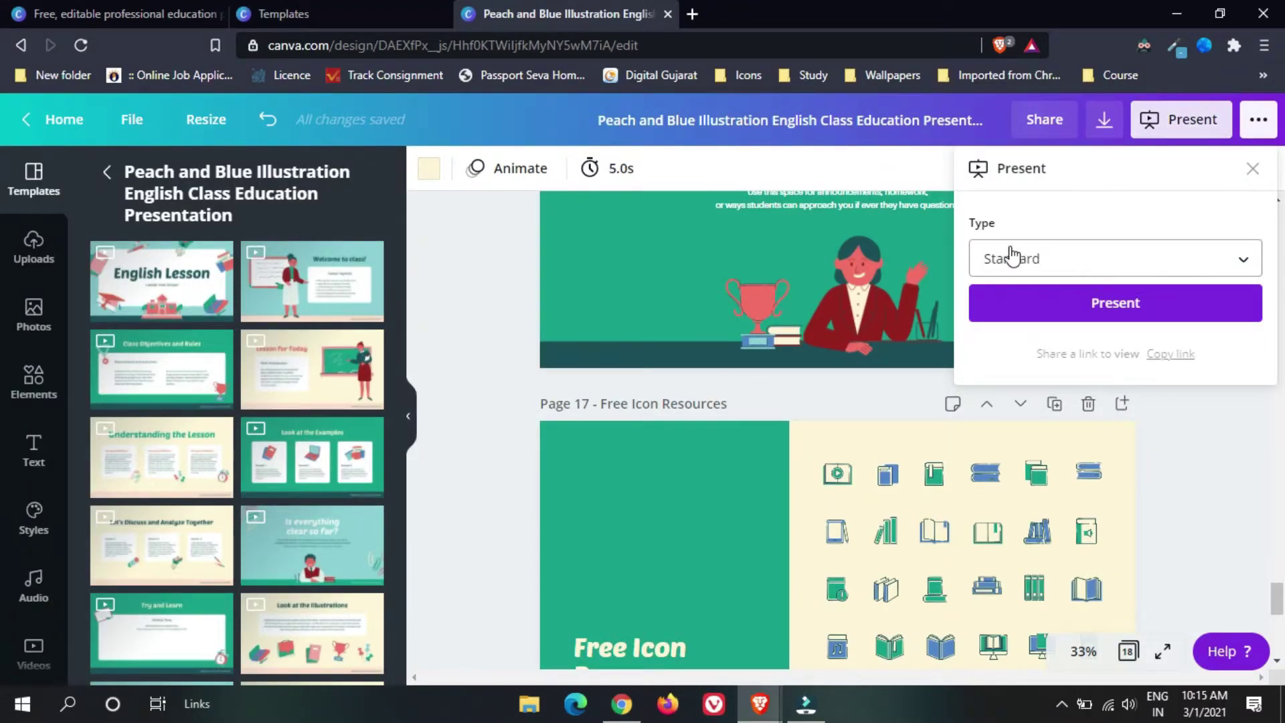
click(1141, 261)
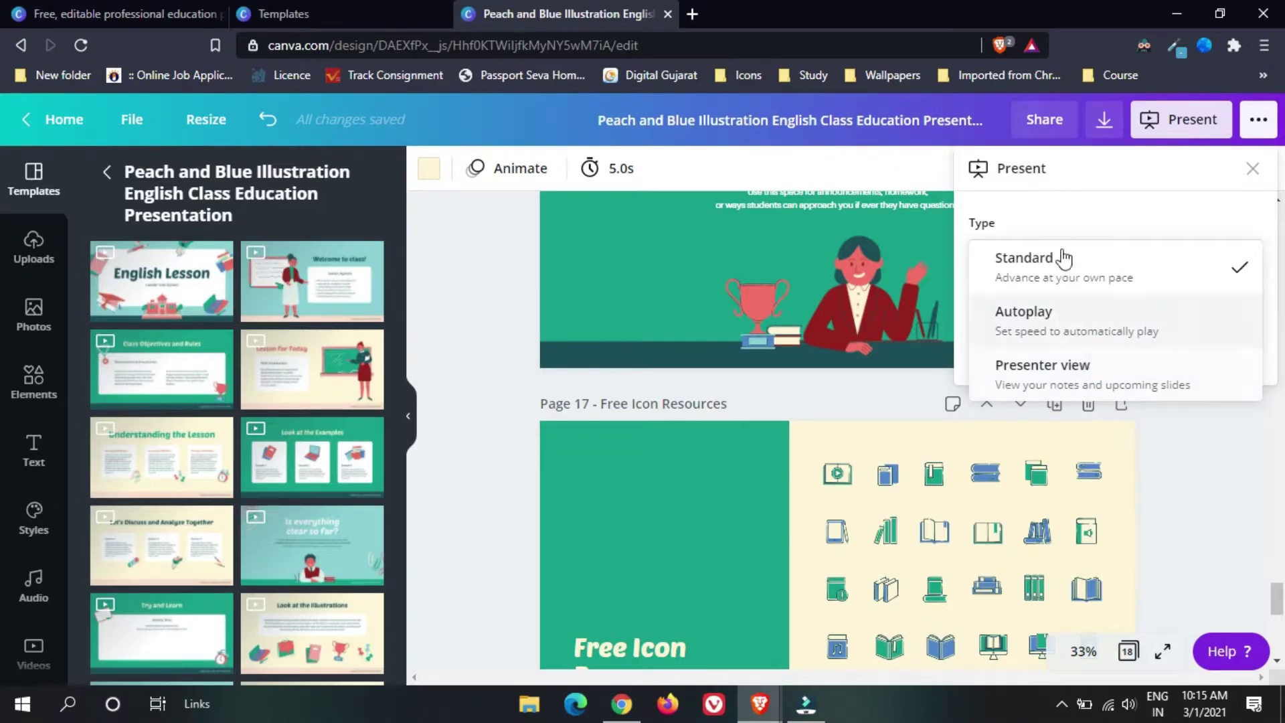
click(1243, 175)
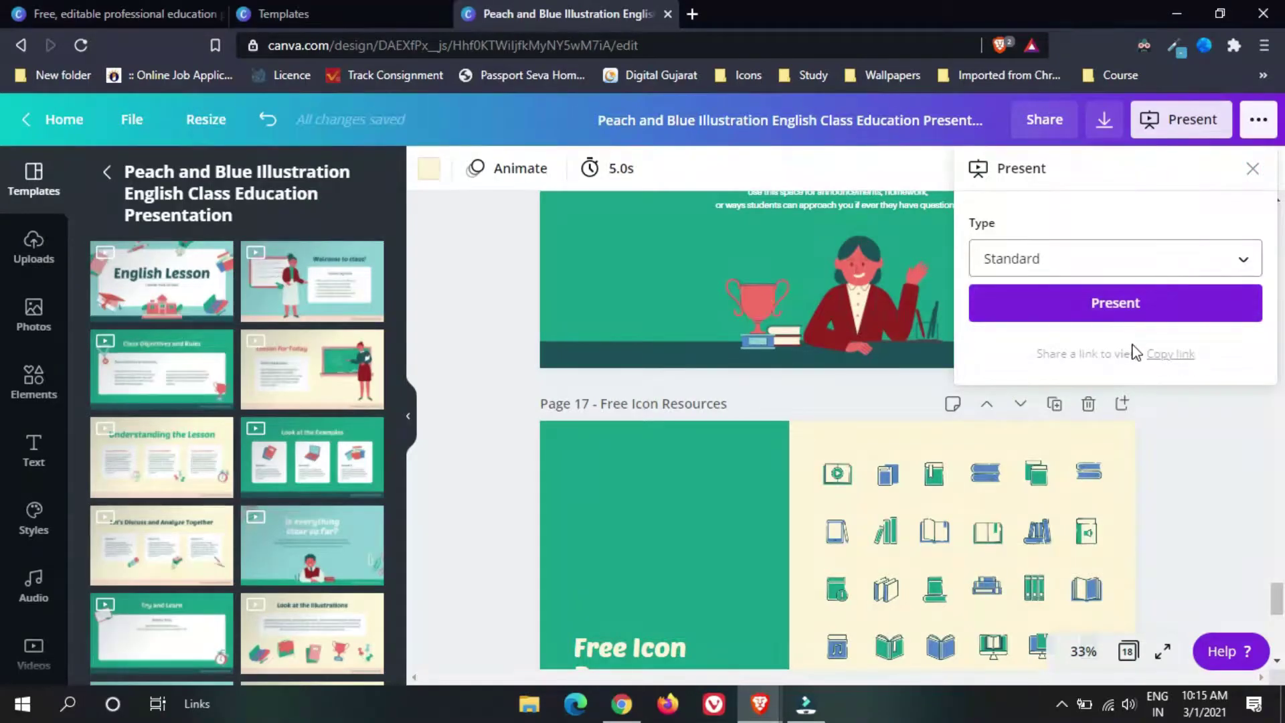
click(1106, 305)
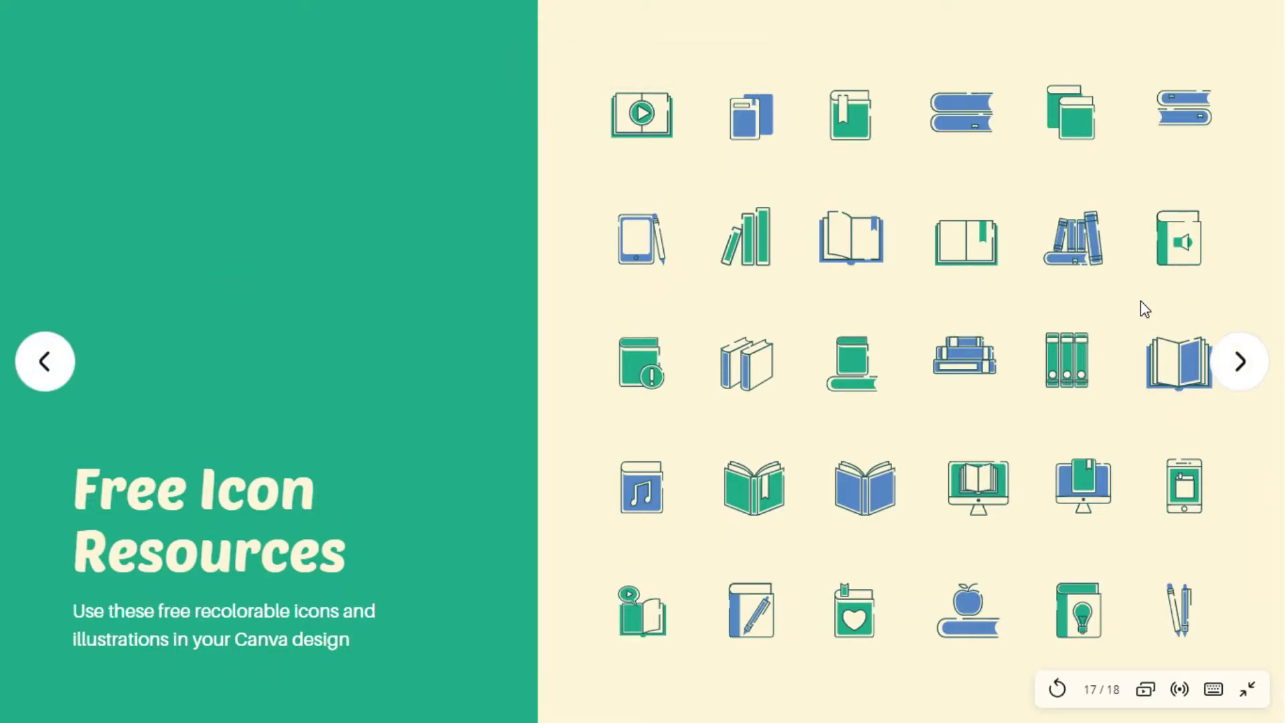
key(Right)
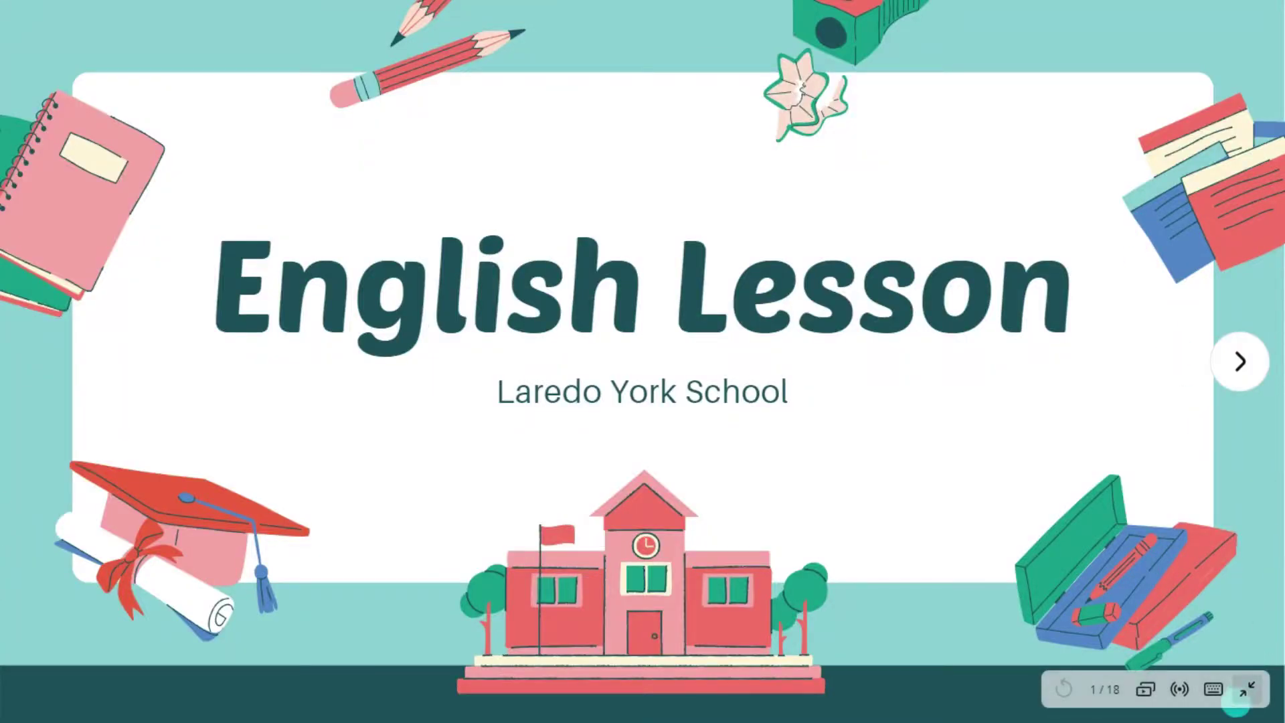
click(1254, 690)
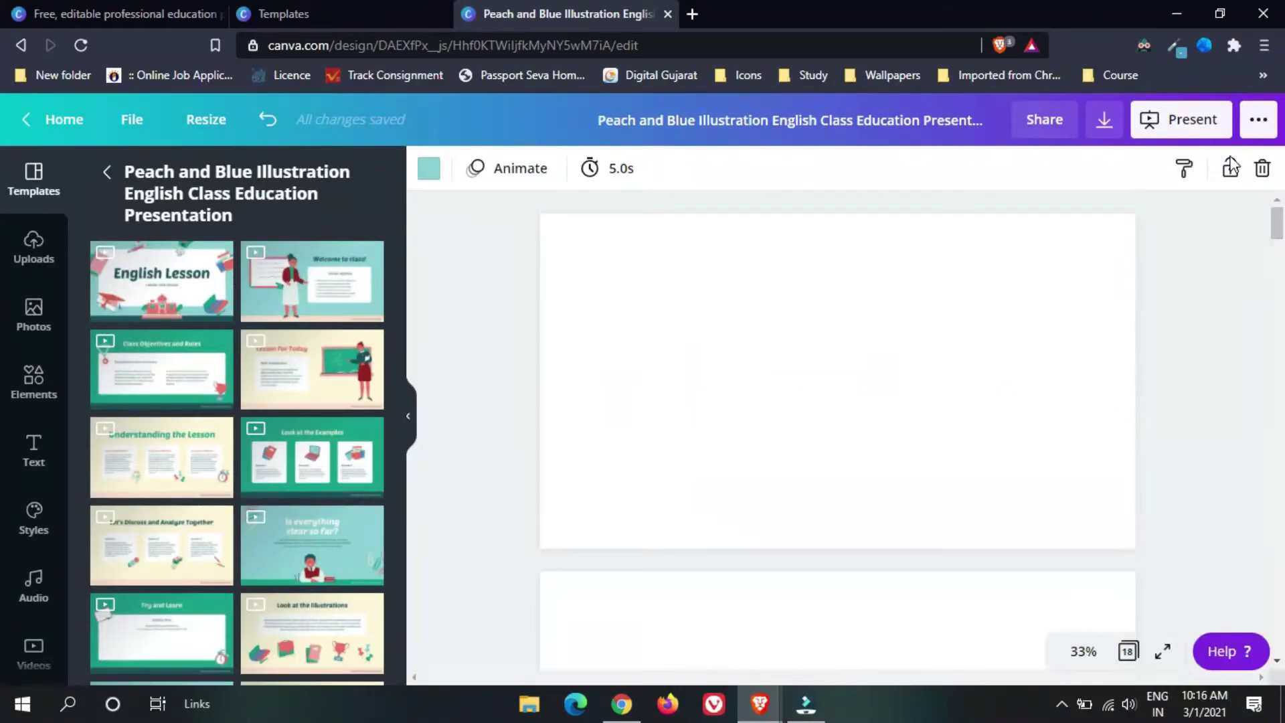